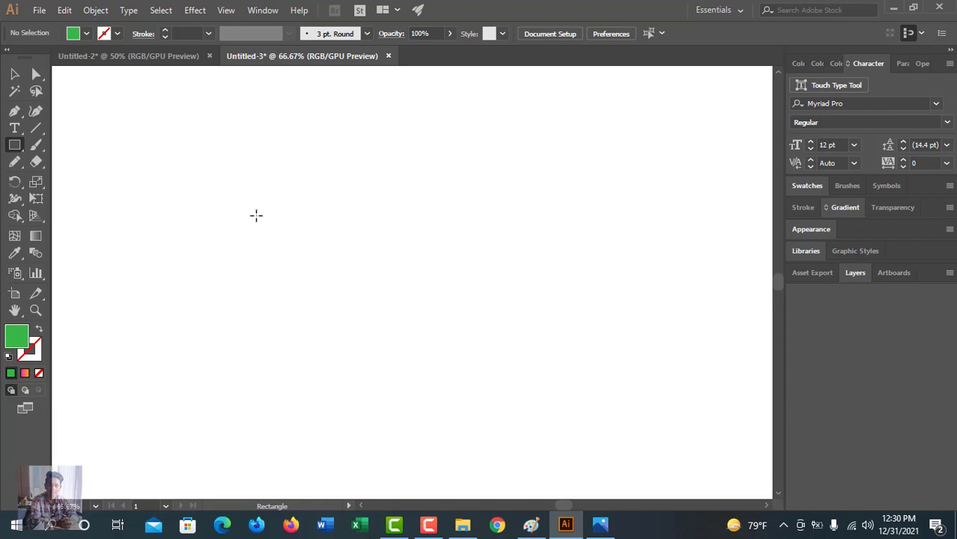
Step: Draw a circle about 136 px in diameter with the Ellipse tool near the artboard's upper left
left_click(15, 145)
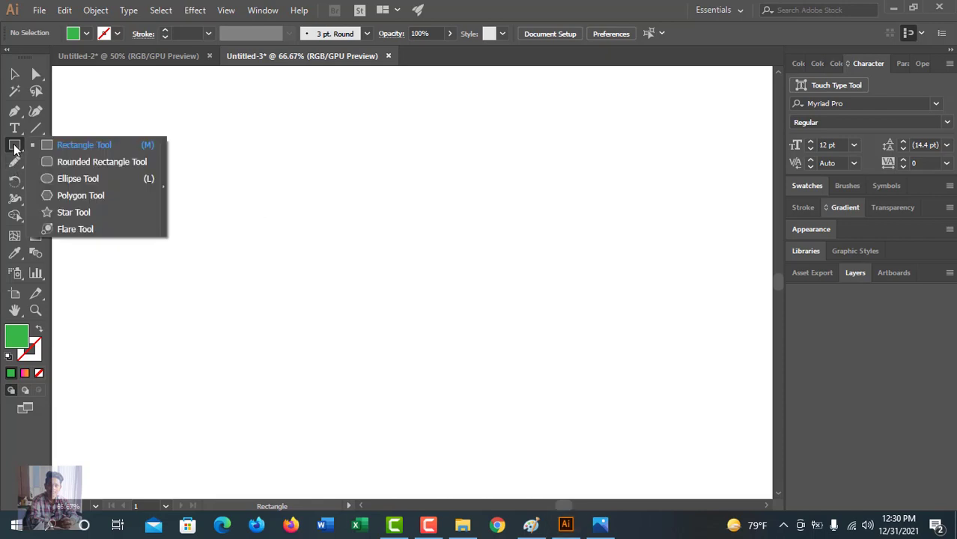
left_click(68, 179)
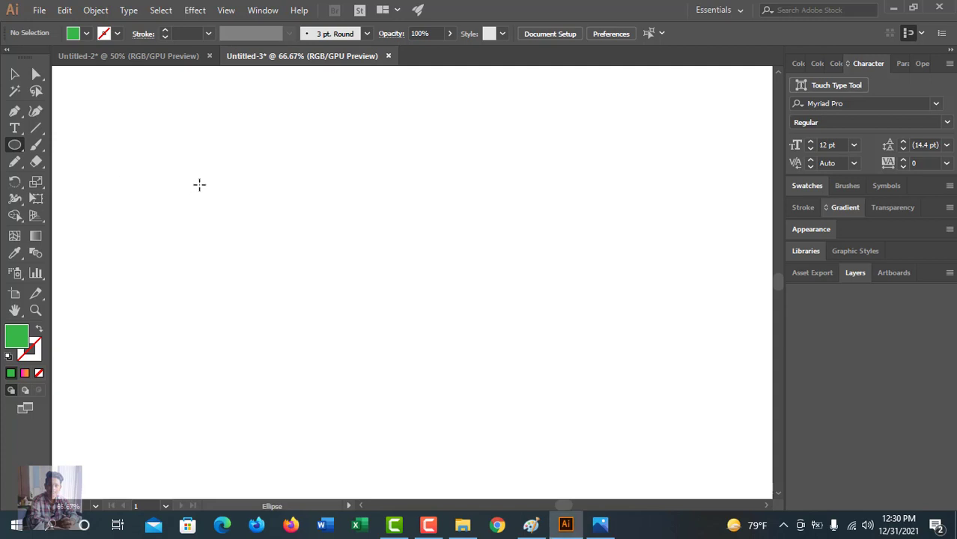
left_click_drag(187, 179, 218, 205)
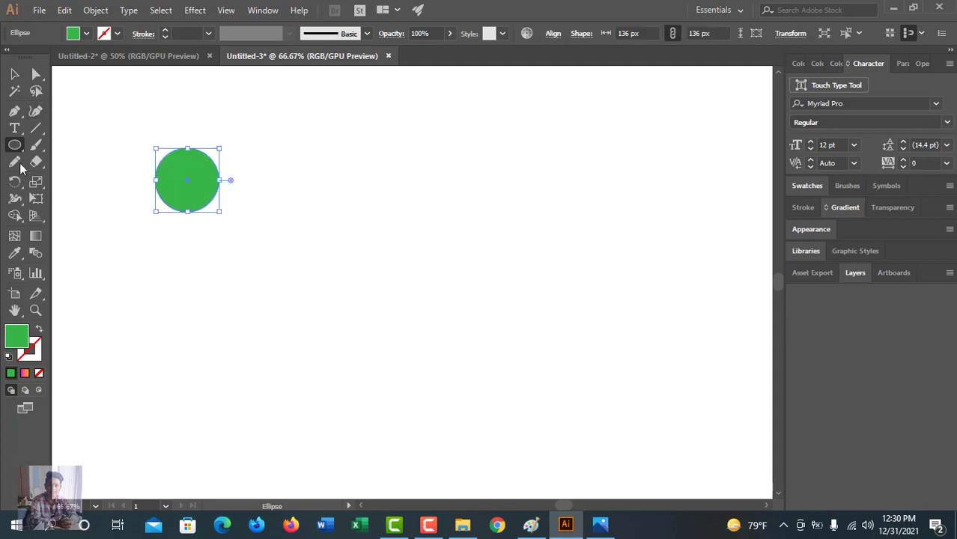
Step: Fill the circle with the Summer gradient preset after trying Sky, and change the gradient type to Linear
left_click(844, 207)
left_click(816, 232)
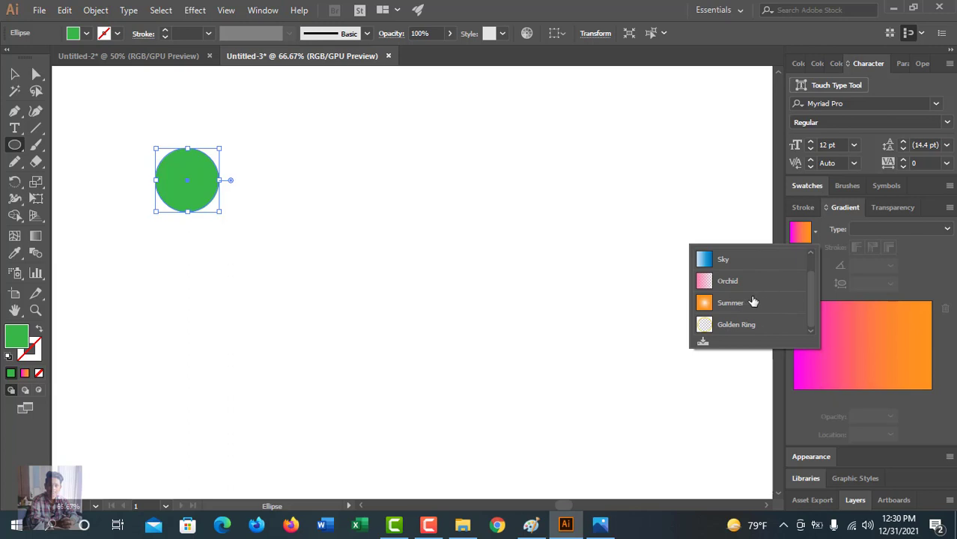
left_click(719, 260)
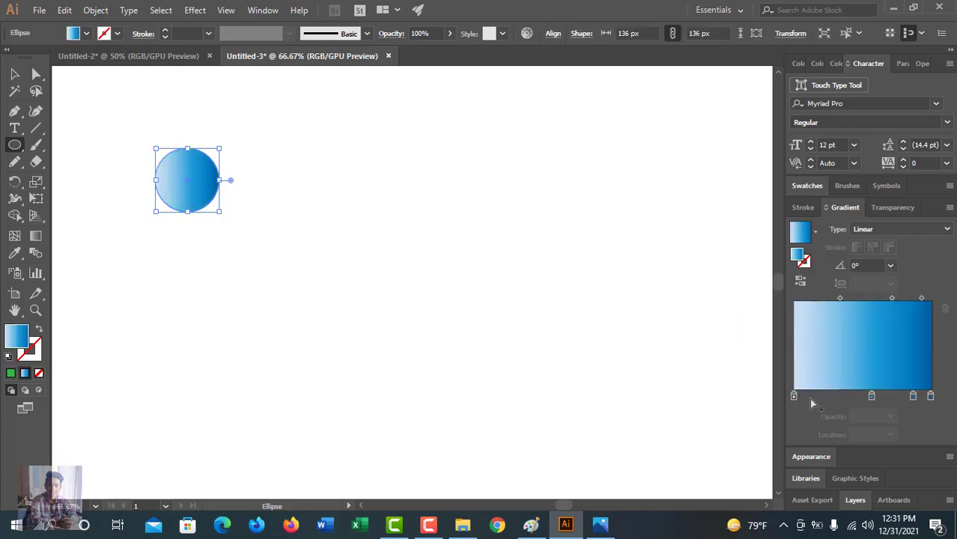
left_click(818, 233)
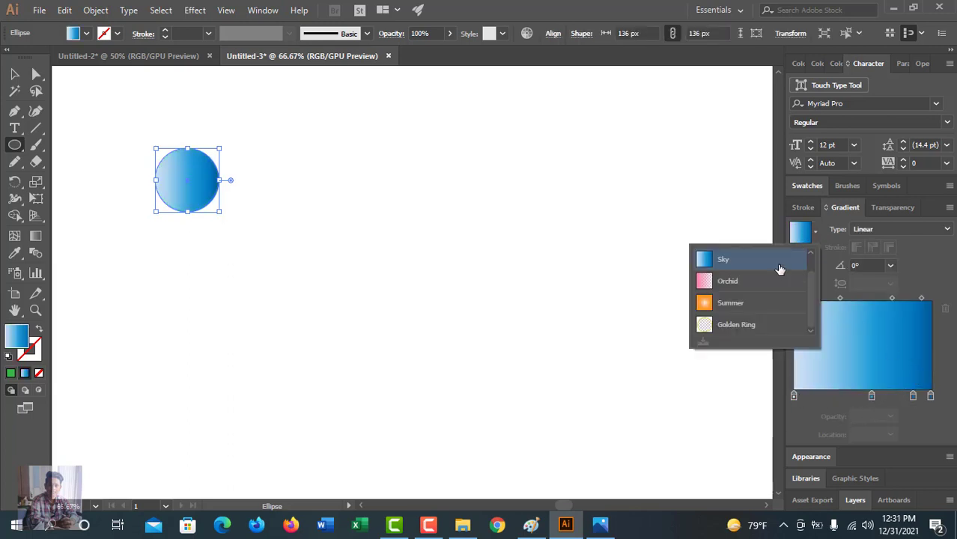
left_click(747, 306)
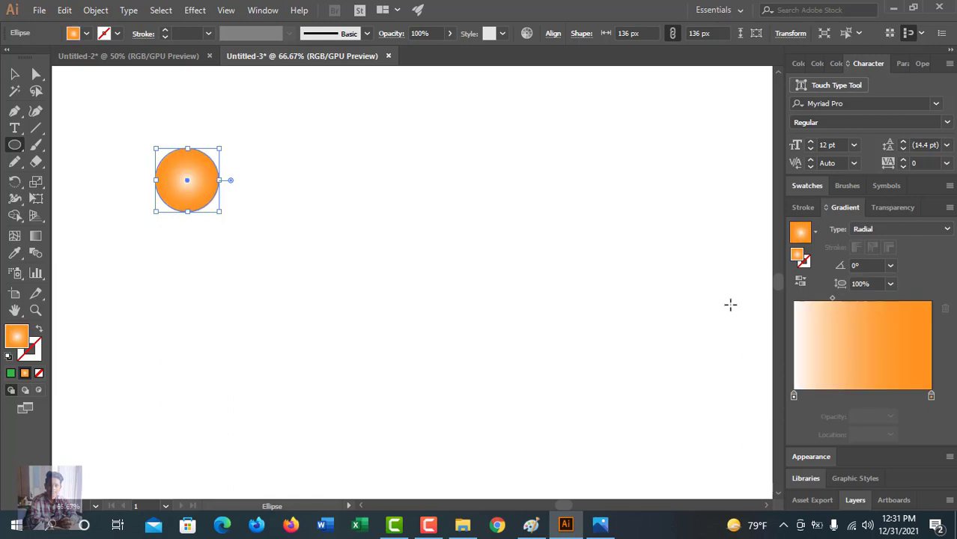
left_click(880, 228)
left_click(884, 241)
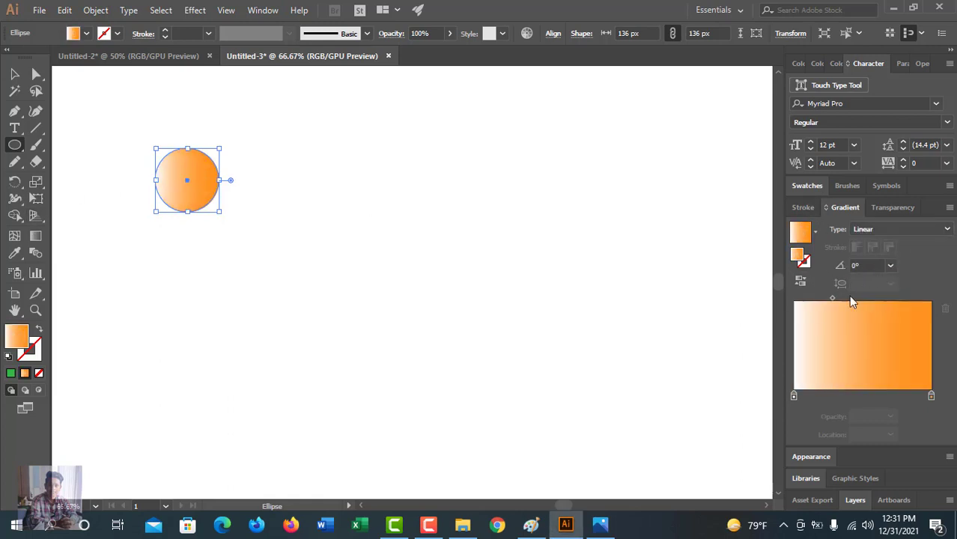
Step: Recolor the gradient's white starting stop to magenta
double_click(793, 396)
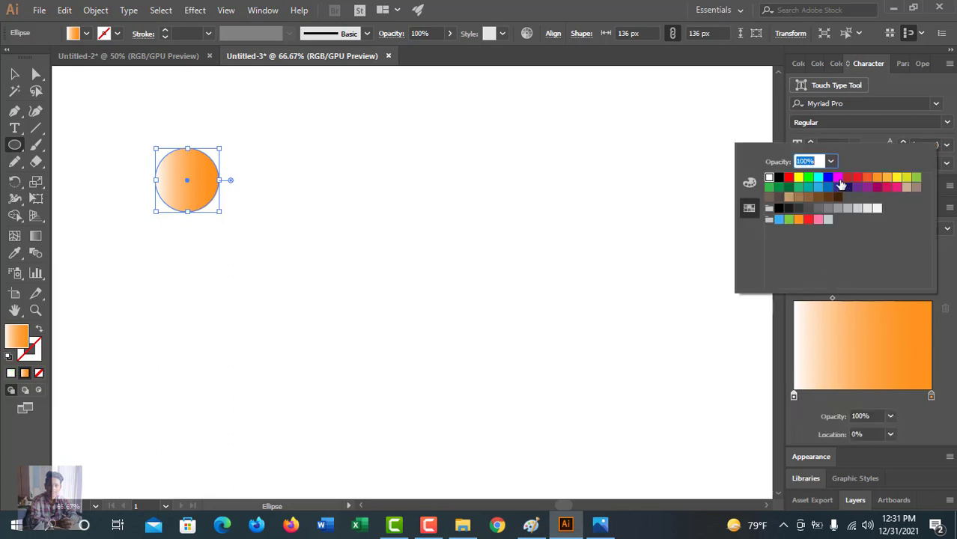
left_click(838, 178)
key("Escape")
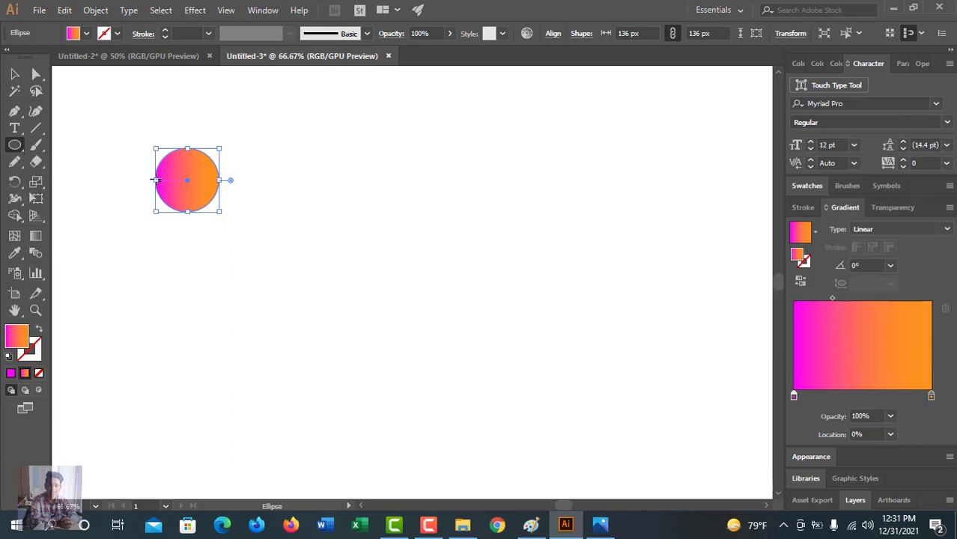
Step: Place a copy of the gradient circle just to its right, and select the original circle
left_click(13, 75)
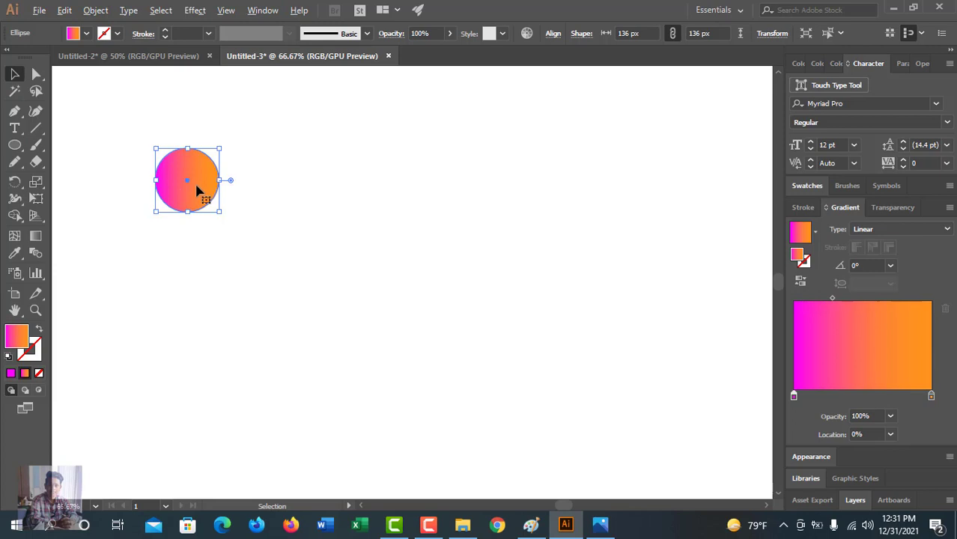
left_click_drag(197, 191, 284, 193, "alt")
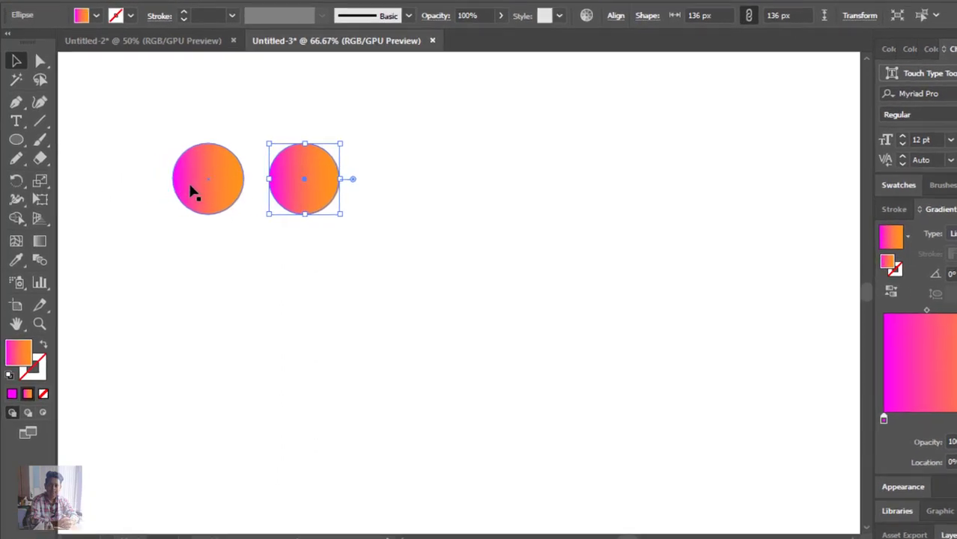
left_click(174, 191)
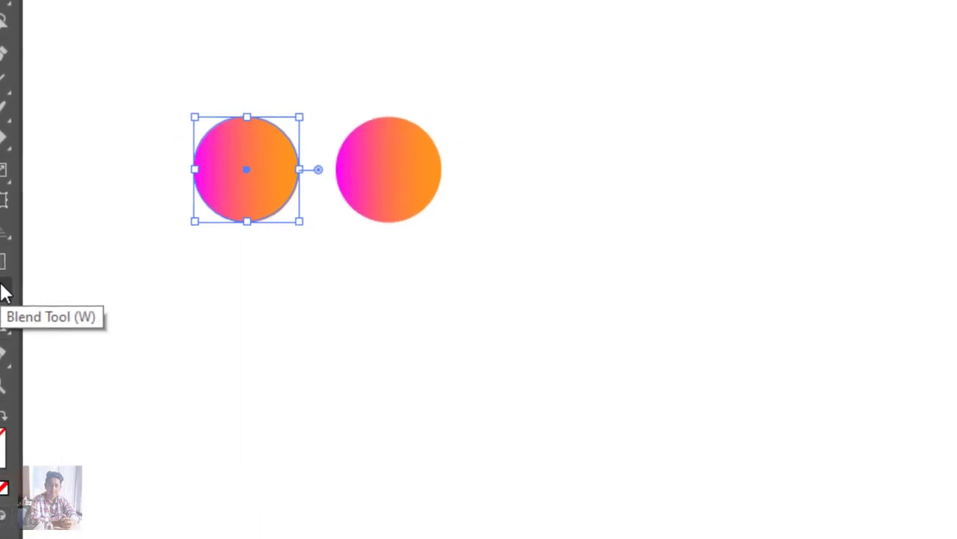
Step: Set the blend options to Specified Steps with 600 steps and the page-aligned orientation
double_click(63, 286)
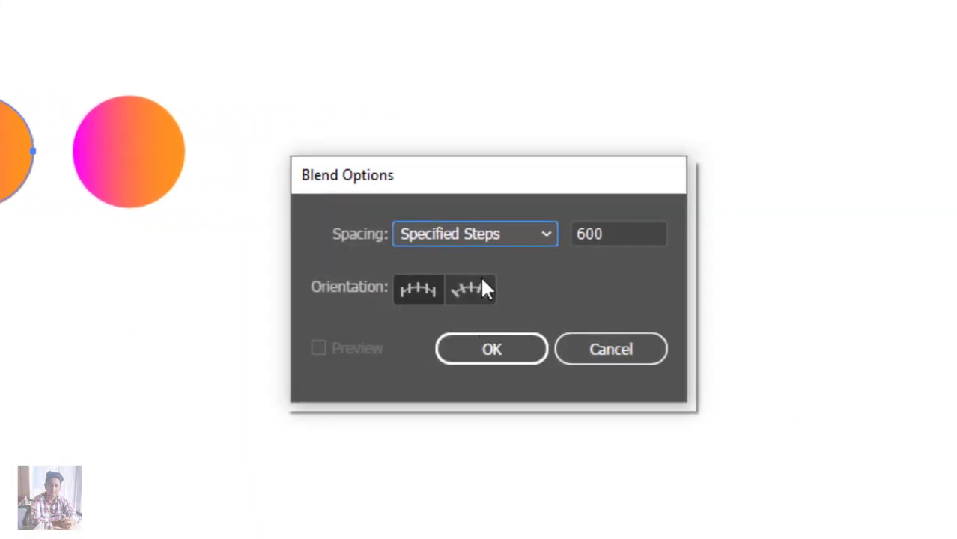
double_click(622, 230)
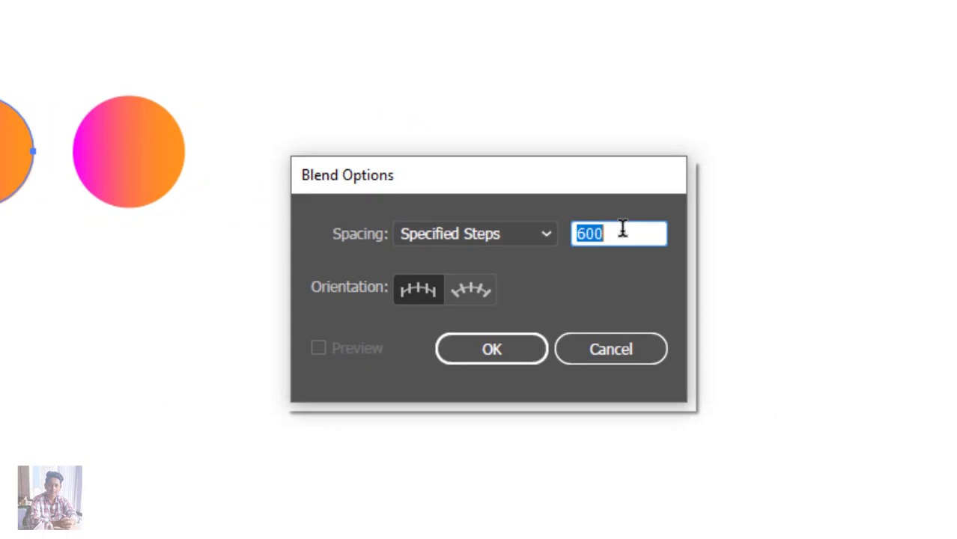
key("BackSpace")
type("100")
key("BackSpace")
key("BackSpace")
key("BackSpace")
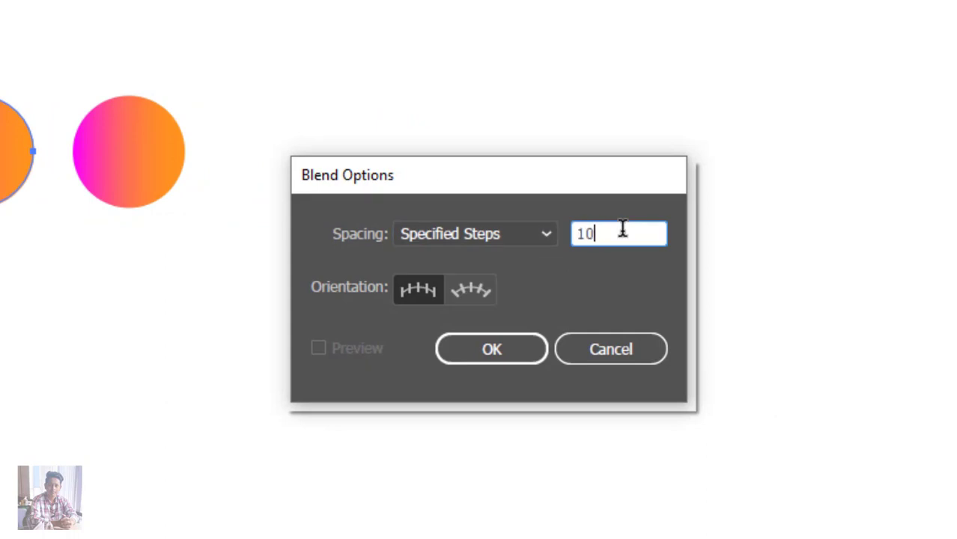
type("600")
left_click(465, 233)
left_click(486, 286)
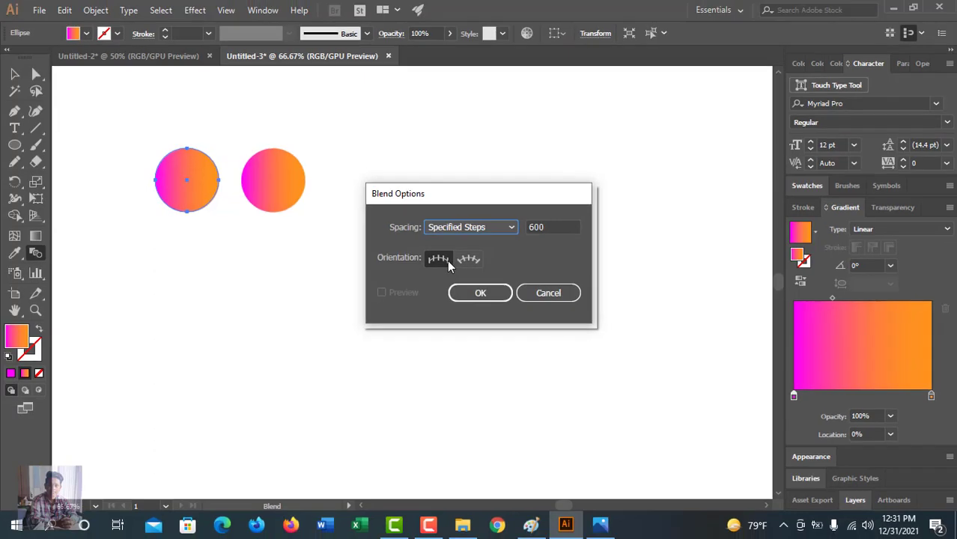
left_click(429, 272)
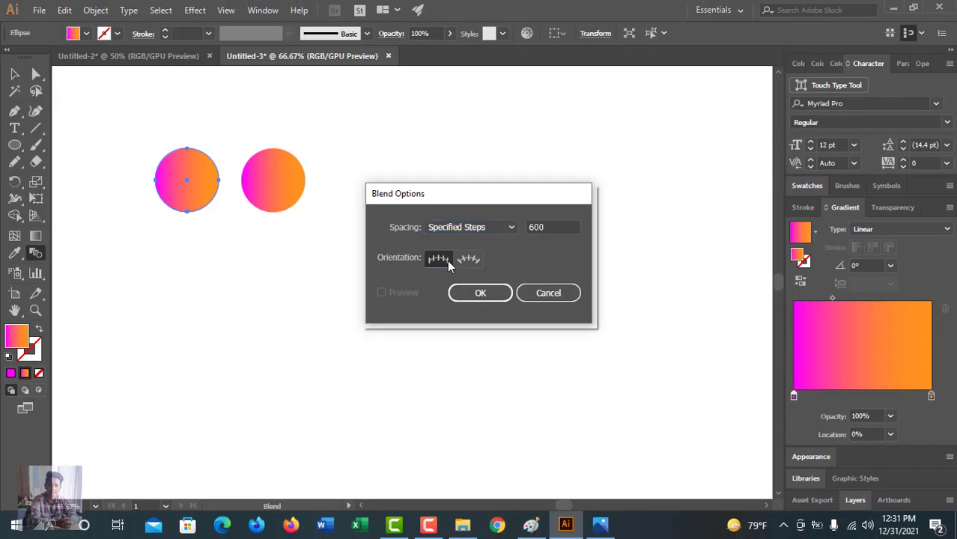
left_click(473, 295)
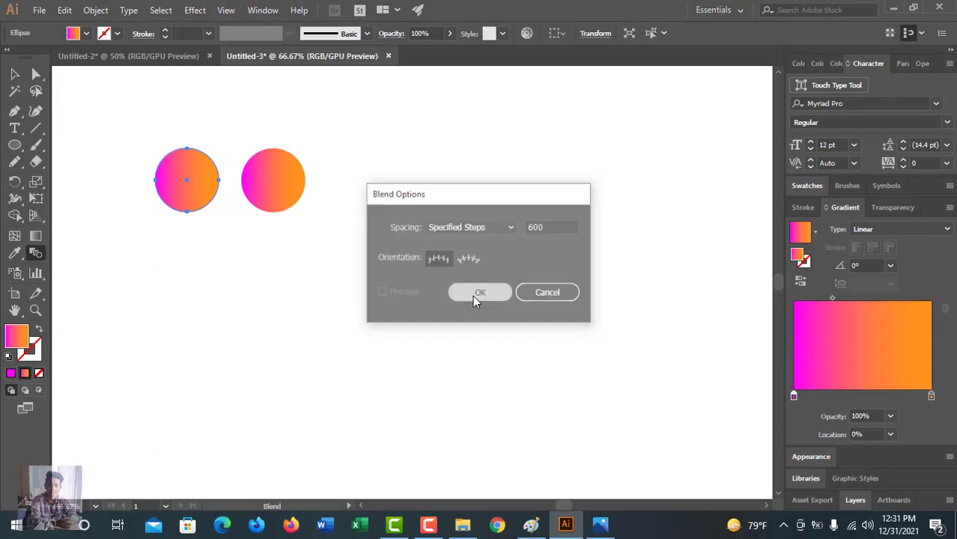
Step: Blend the two gradient circles into one shape, starting from the right circle and ending on the left one
left_click(276, 180)
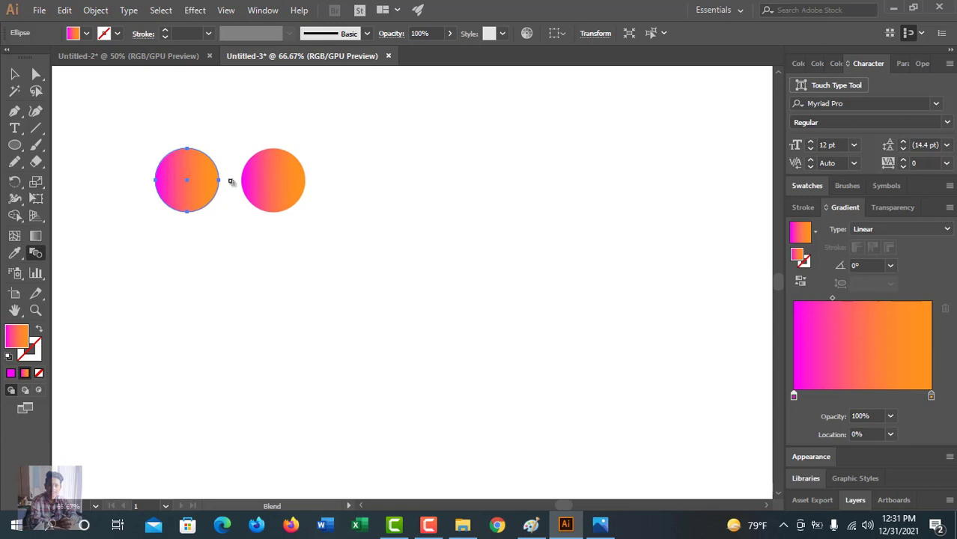
left_click(186, 191)
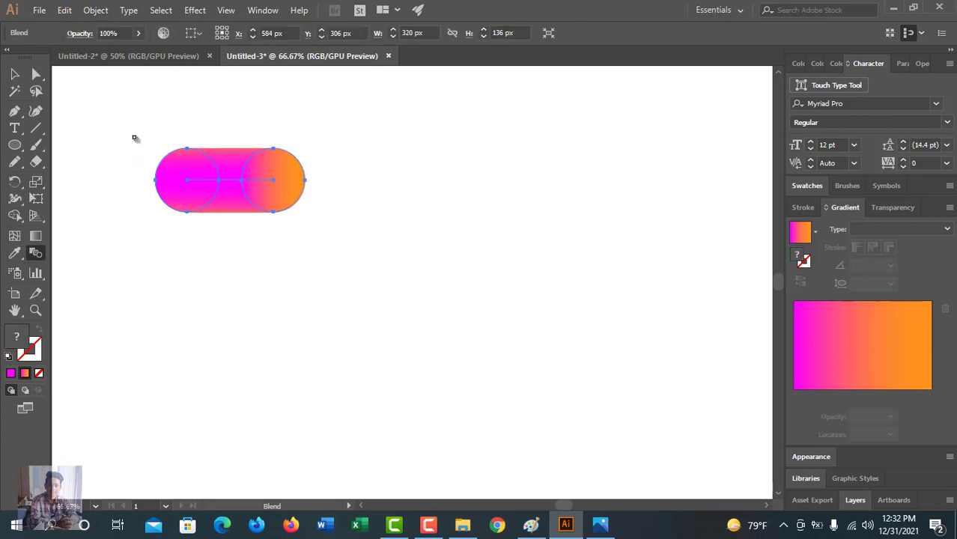
Step: Scale the blend proportionally to about 212 by 90 px and move it to the artboard's left side
left_click(16, 75)
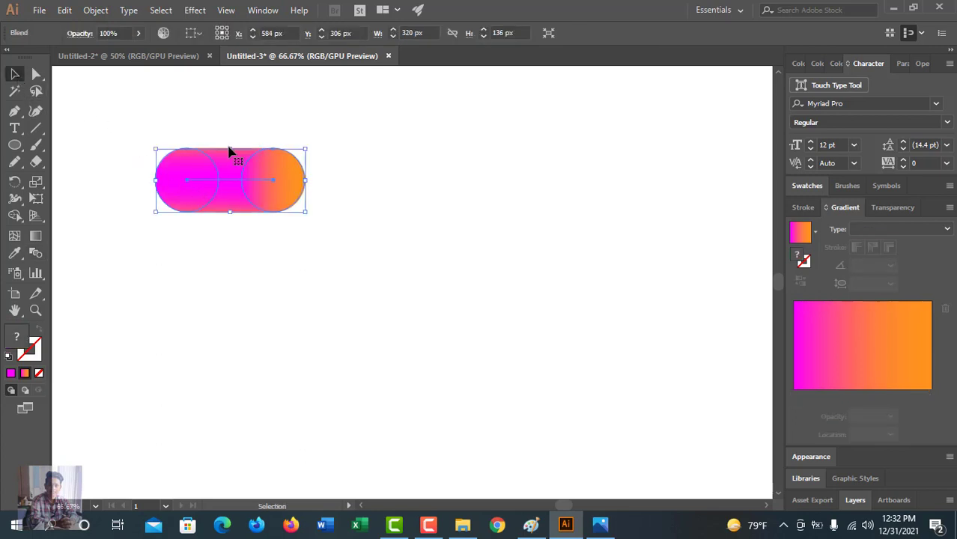
left_click_drag(230, 148, 235, 164)
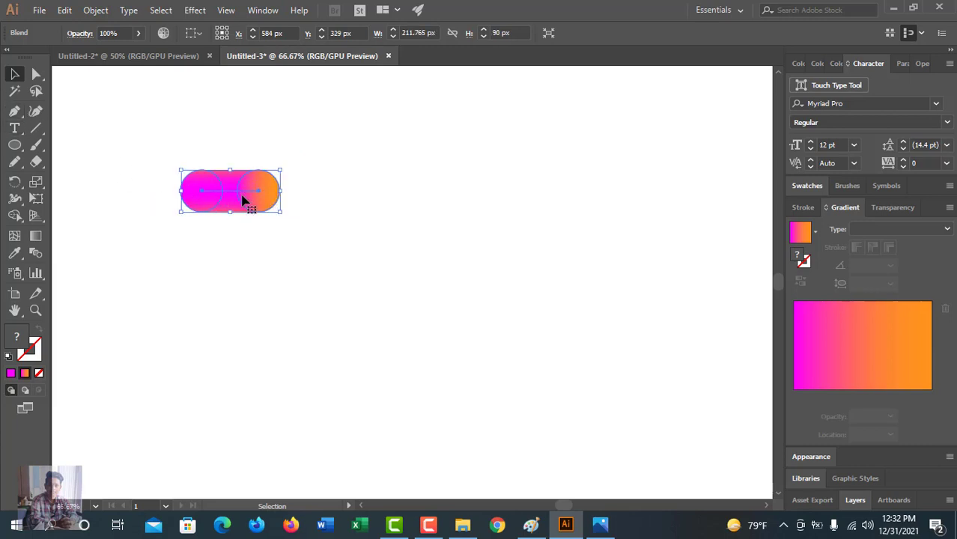
left_click_drag(198, 204, 75, 212)
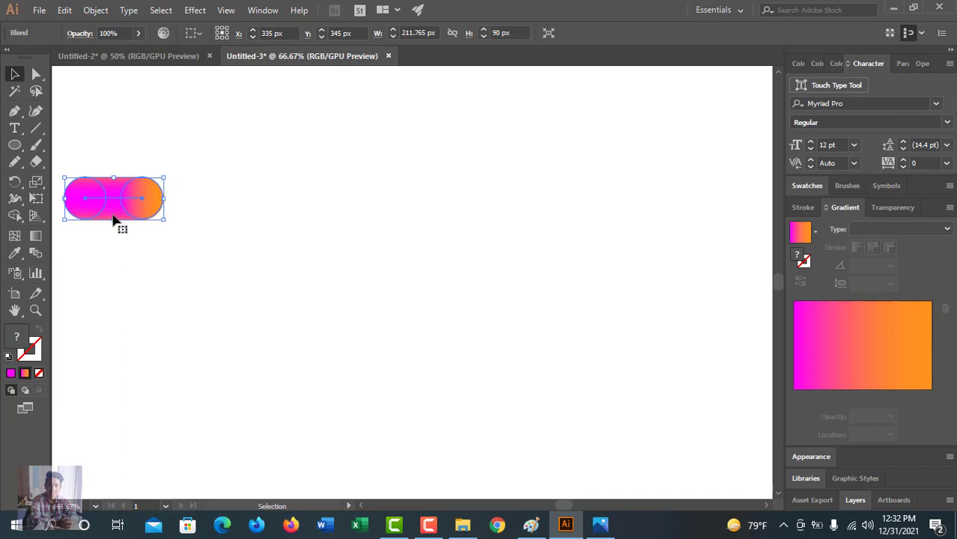
Step: Duplicate the blend downward at regular spacing to form a vertical column of six identical shapes
left_click_drag(113, 219, 116, 321)
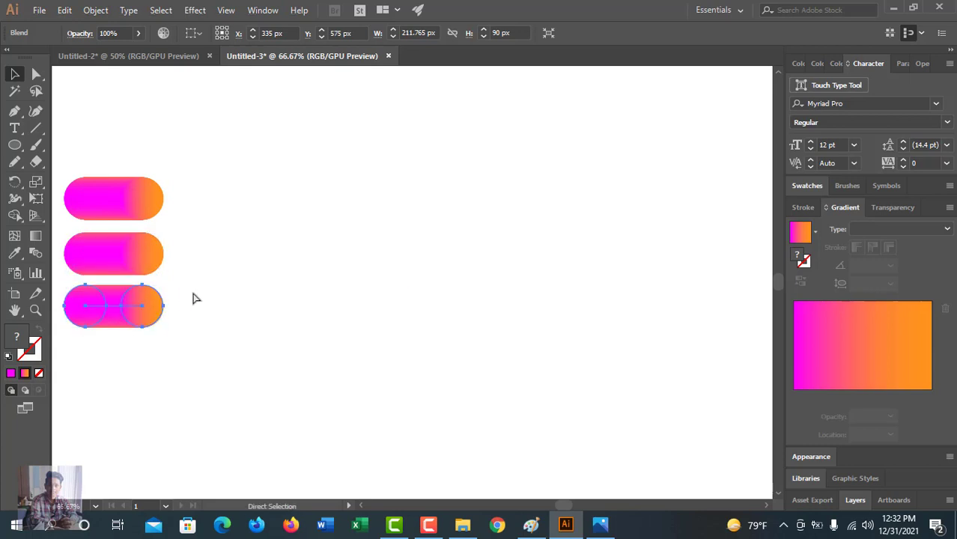
key("ctrl+d")
key("ctrl+d")
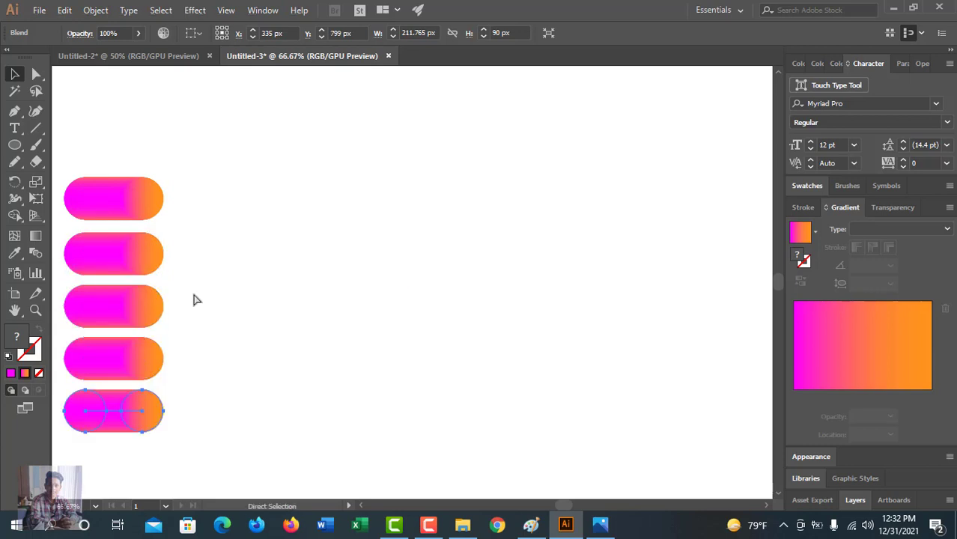
key("ctrl+d")
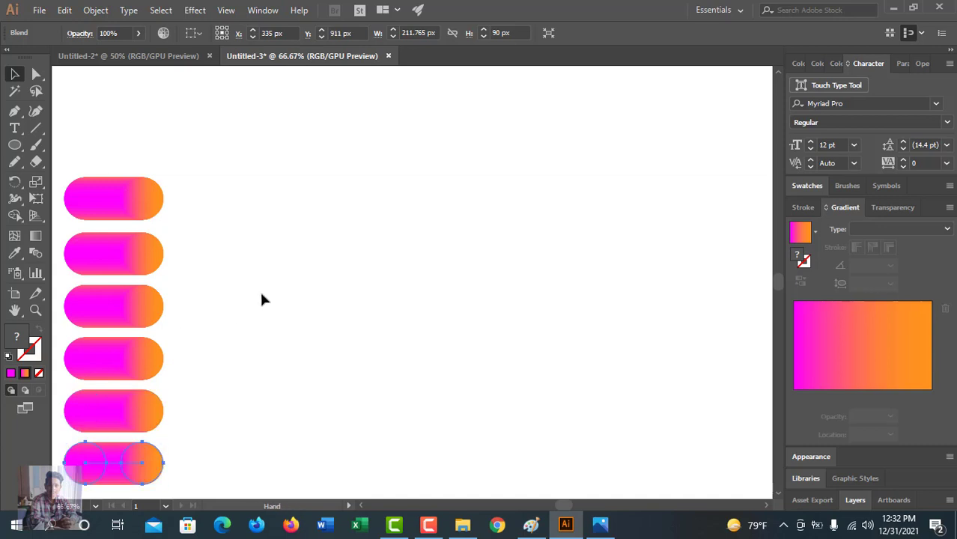
Step: Write the word "hello" as one continuous freehand path with the Pencil tool, right of the blend column
left_click_drag(262, 300, 226, 289)
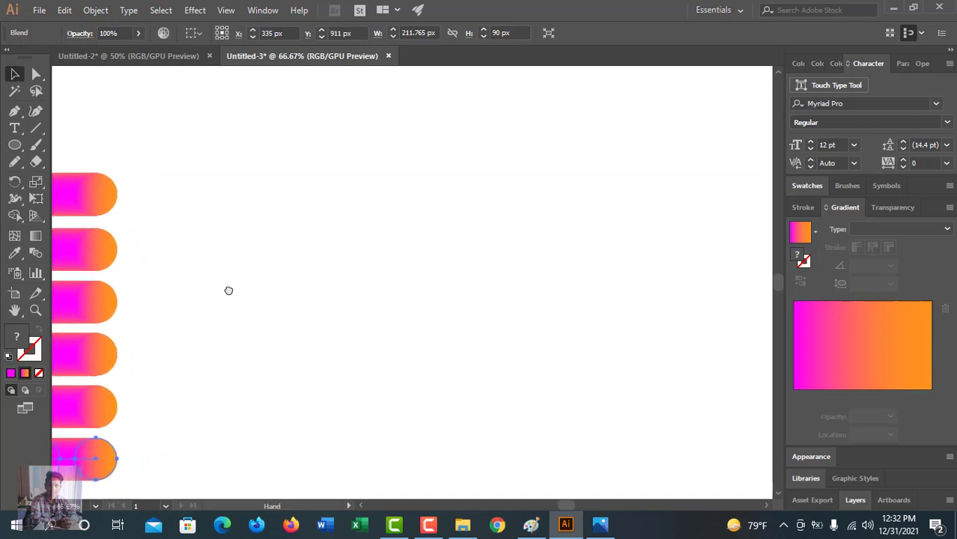
left_click(229, 294)
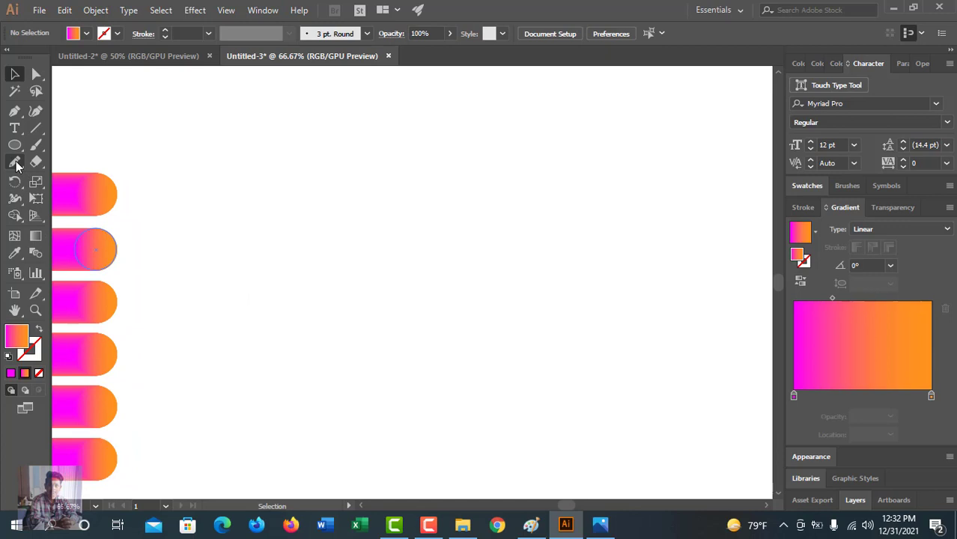
left_click(16, 165)
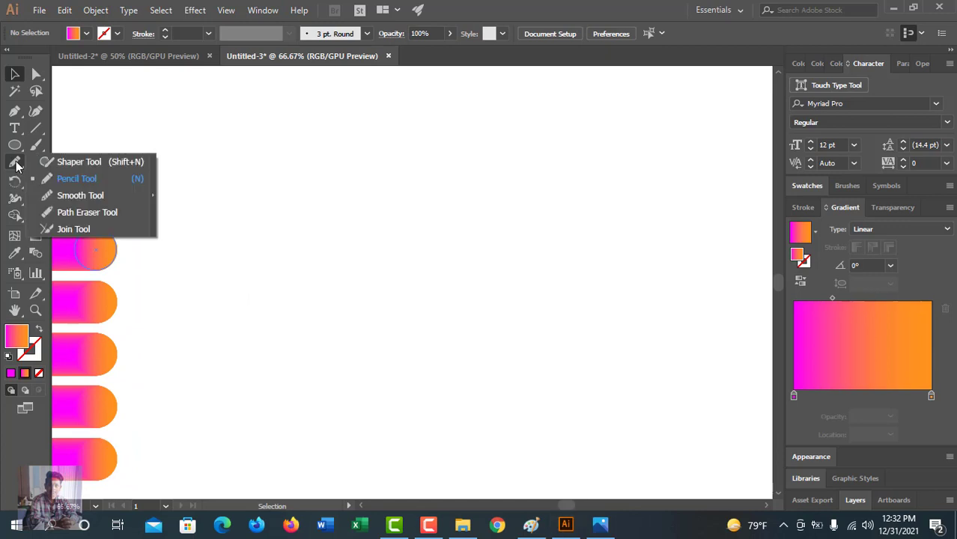
left_click(75, 178)
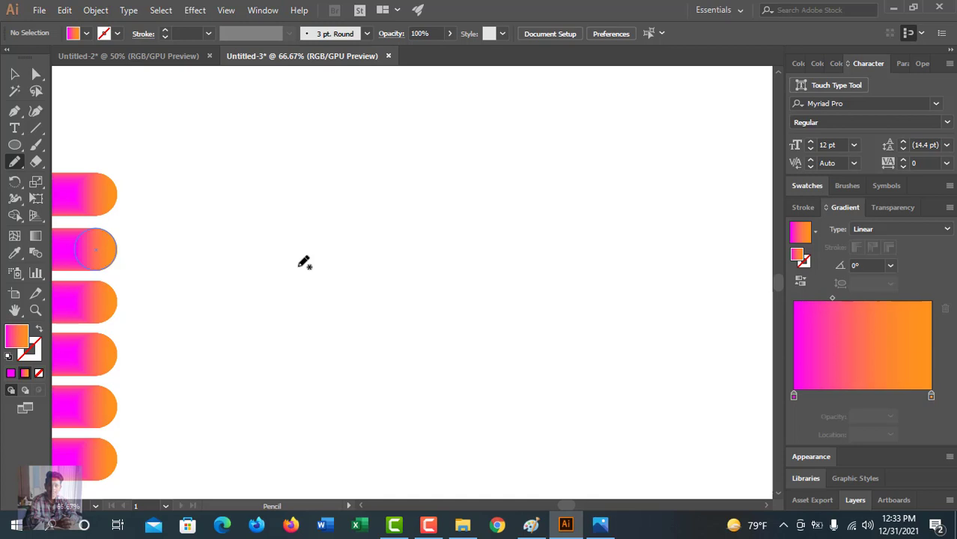
mouse_move(335, 324)
left_mouse_down()
mouse_move(368, 284)
mouse_move(365, 255)
mouse_move(361, 354)
mouse_move(386, 318)
mouse_move(393, 348)
mouse_move(429, 313)
mouse_move(413, 329)
mouse_move(430, 352)
mouse_move(473, 223)
mouse_move(449, 318)
mouse_move(488, 323)
mouse_move(500, 242)
mouse_move(482, 323)
mouse_move(529, 329)
mouse_move(518, 298)
mouse_move(503, 336)
mouse_move(534, 336)
left_mouse_up()
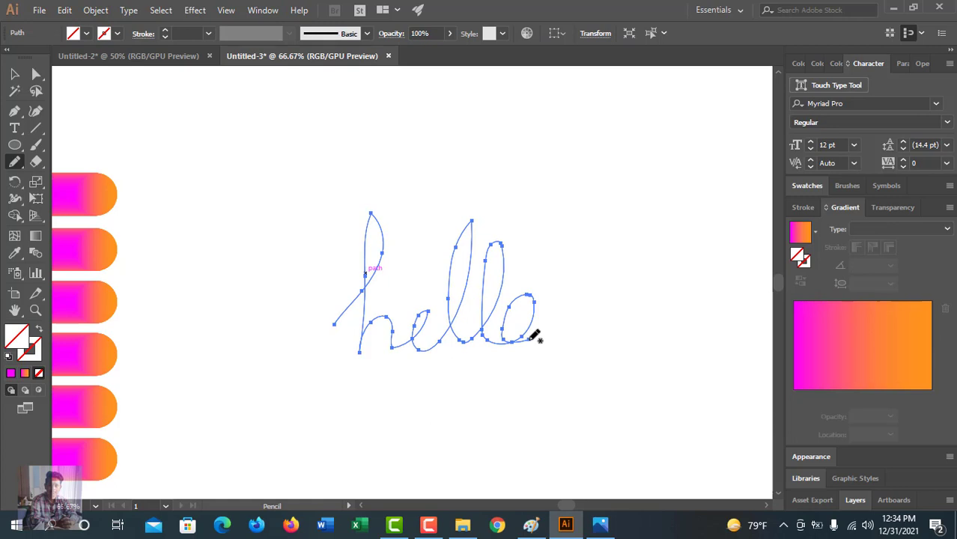
Step: Enlarge the handwritten "hello" path proportionally from its center to about twice its size
left_click(14, 74)
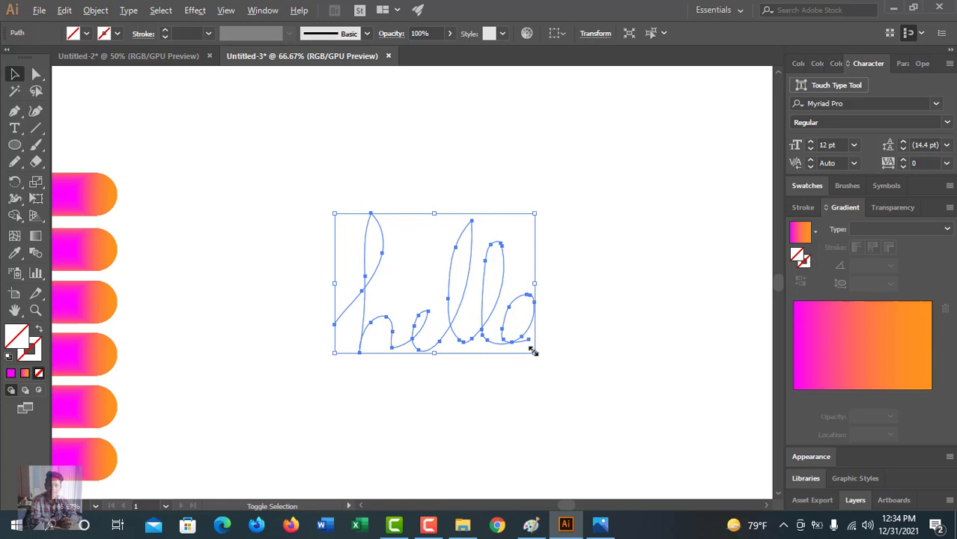
left_click_drag(536, 355, 644, 413)
Step: Scale down the topmost blend in the column slightly, and select the handwritten "hello" path
left_click(95, 201)
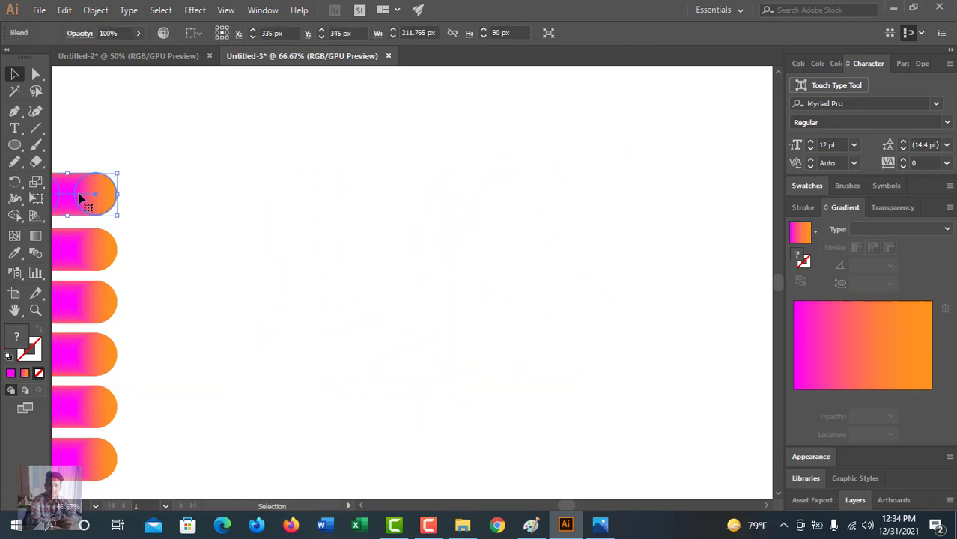
left_click_drag(69, 176, 86, 197)
left_click_drag(248, 188, 456, 297)
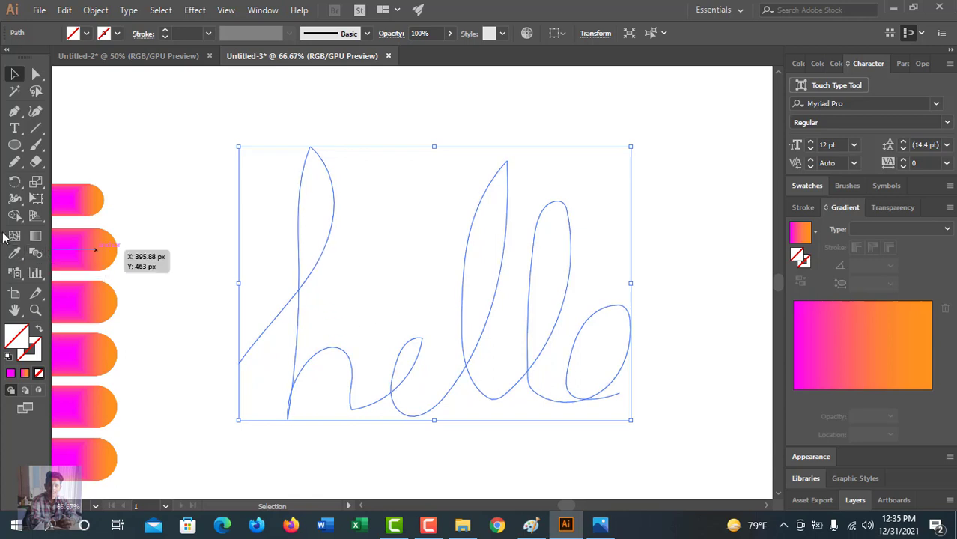
Step: Replace the spine of the topmost gradient blend with the handwritten "hello" path, and deselect the lettering
key("ctrl")
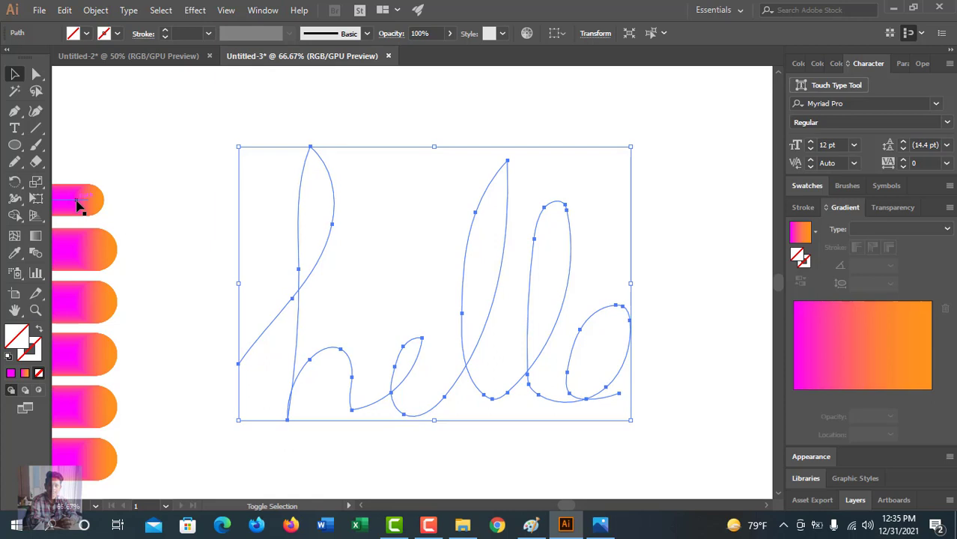
left_click(78, 204, "shift")
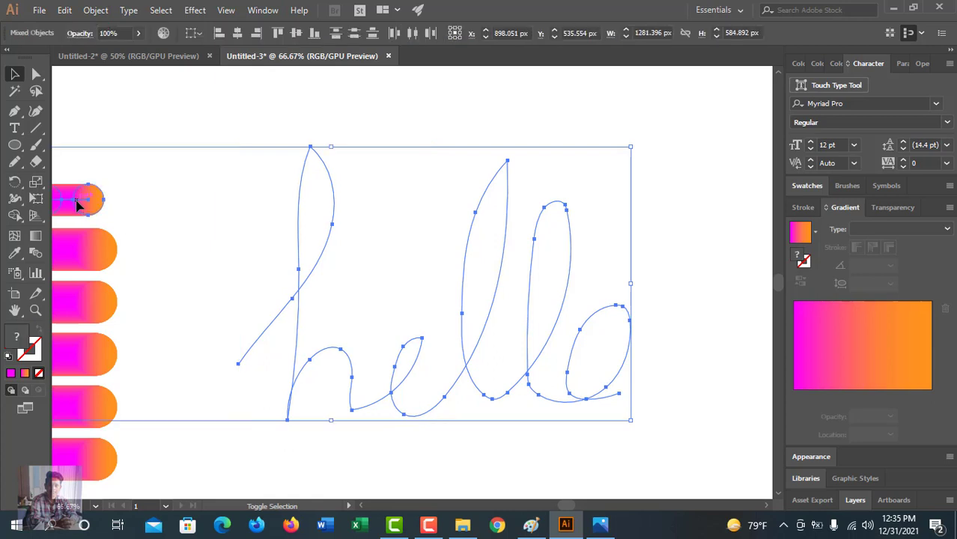
left_click_drag(78, 204, 196, 213)
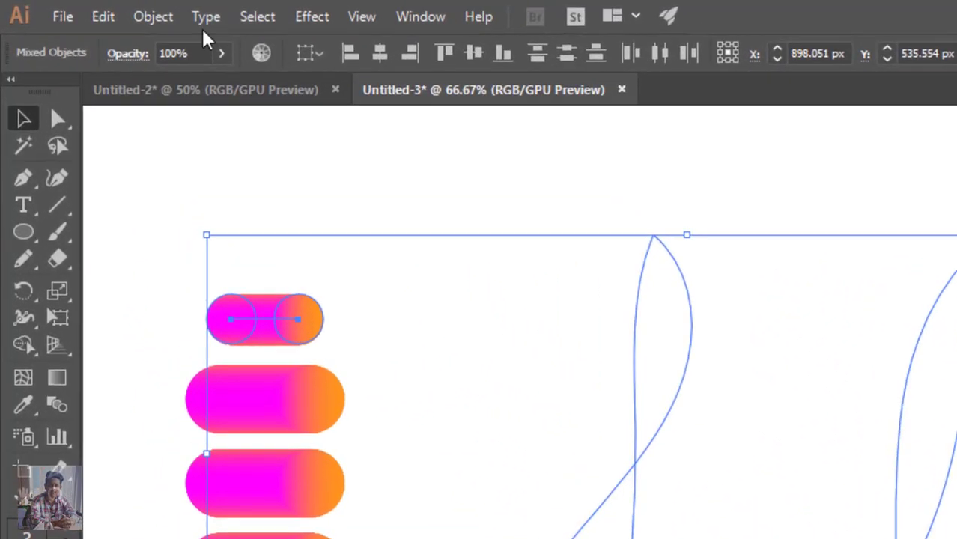
left_click(154, 17)
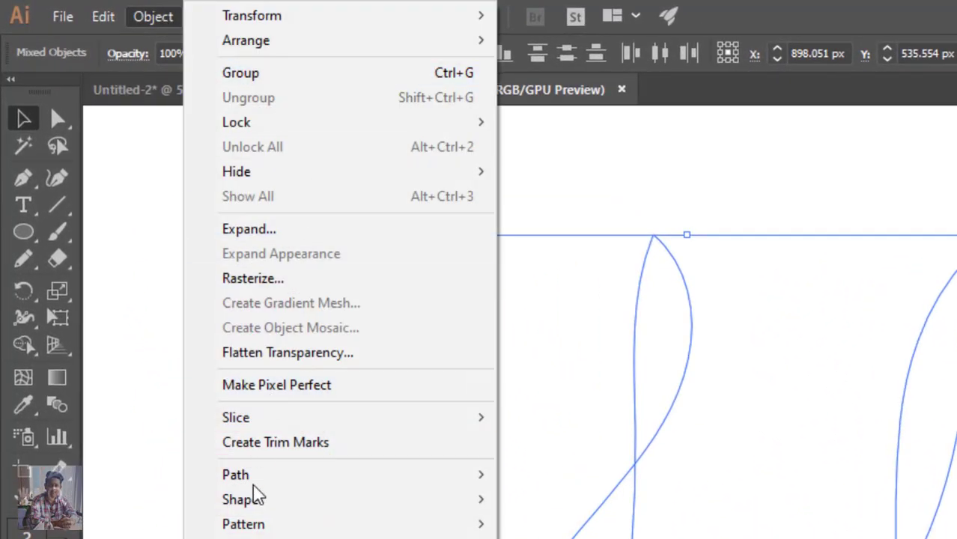
mouse_move(195, 522)
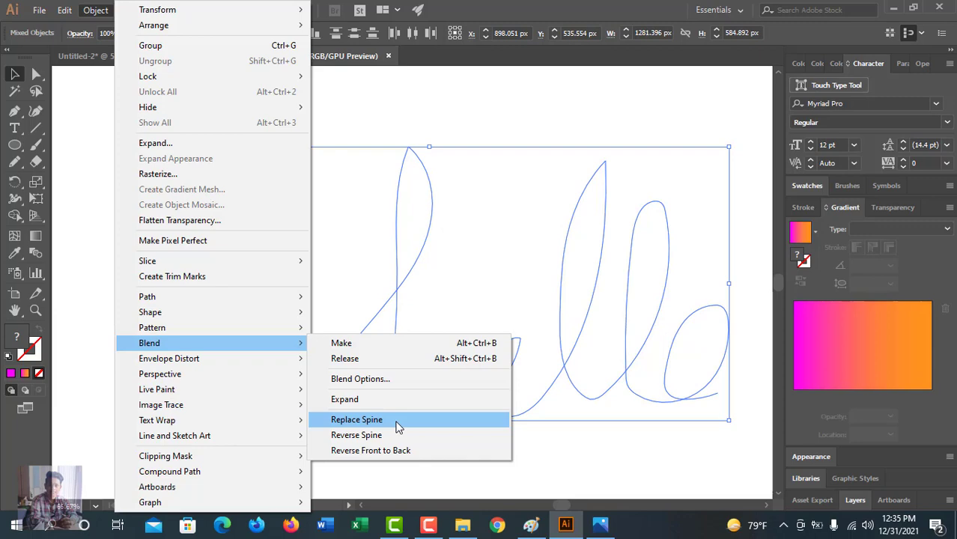
left_click(356, 419)
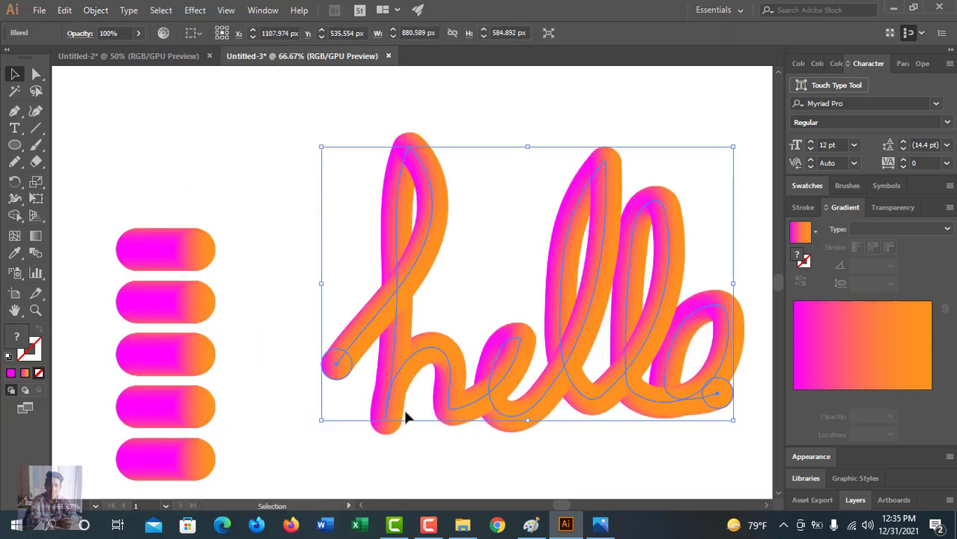
key("space")
left_click_drag(406, 416, 358, 370)
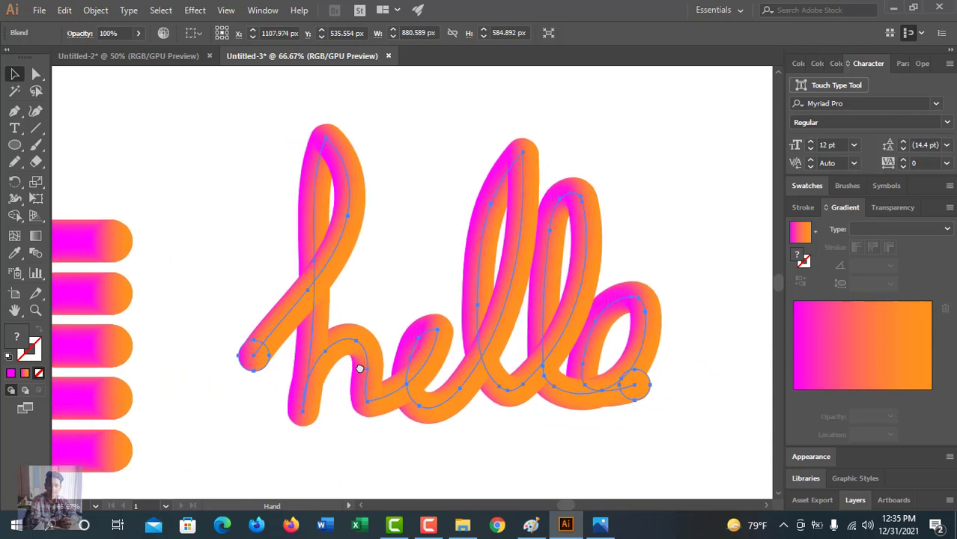
left_click(741, 390)
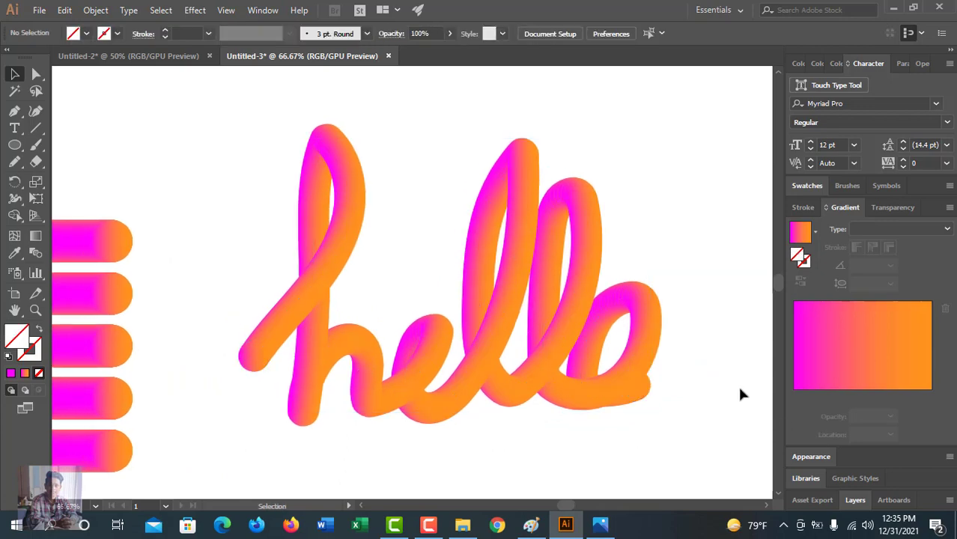
Step: Move the gradient "hello" lettering down past the artboard's lower edge to free the space above it
key("ctrl+minus")
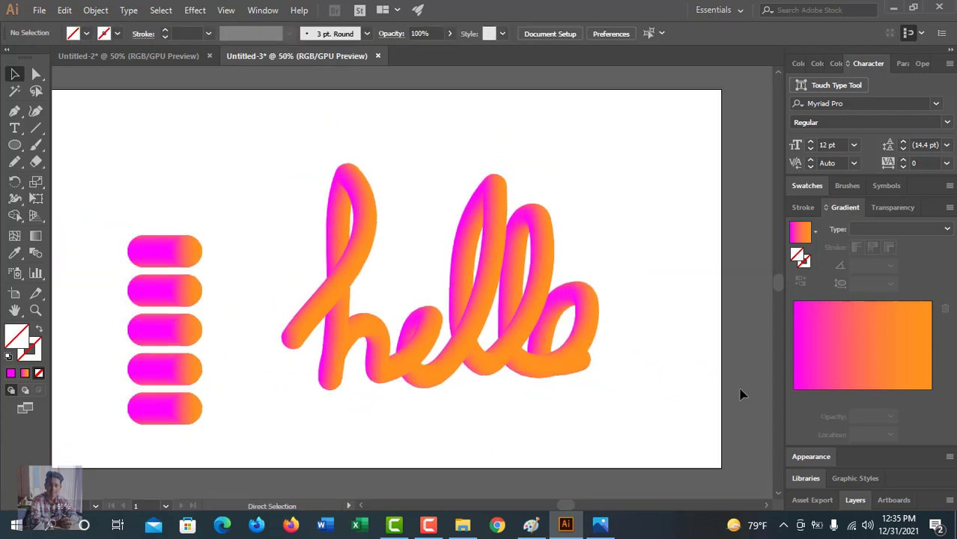
left_click_drag(592, 303, 543, 445)
left_click(544, 278)
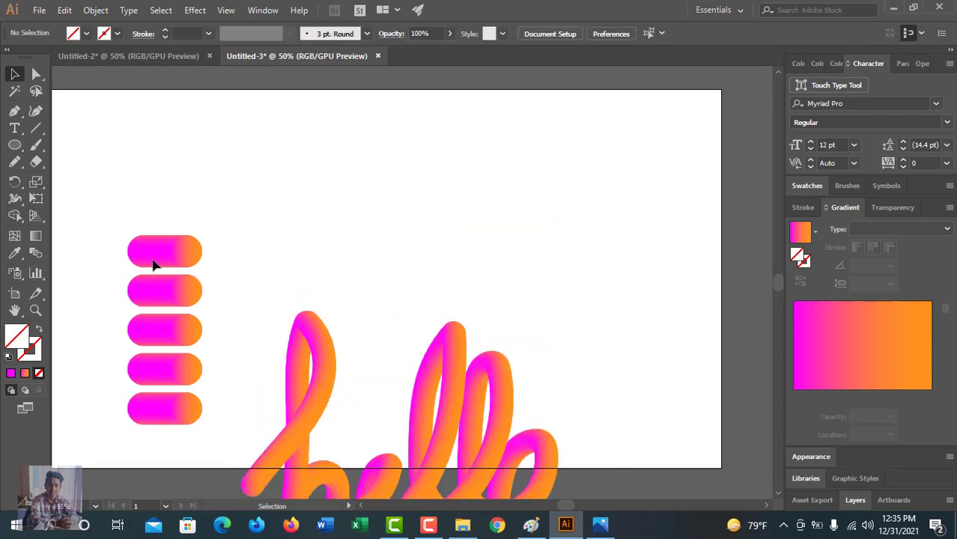
left_click(14, 111)
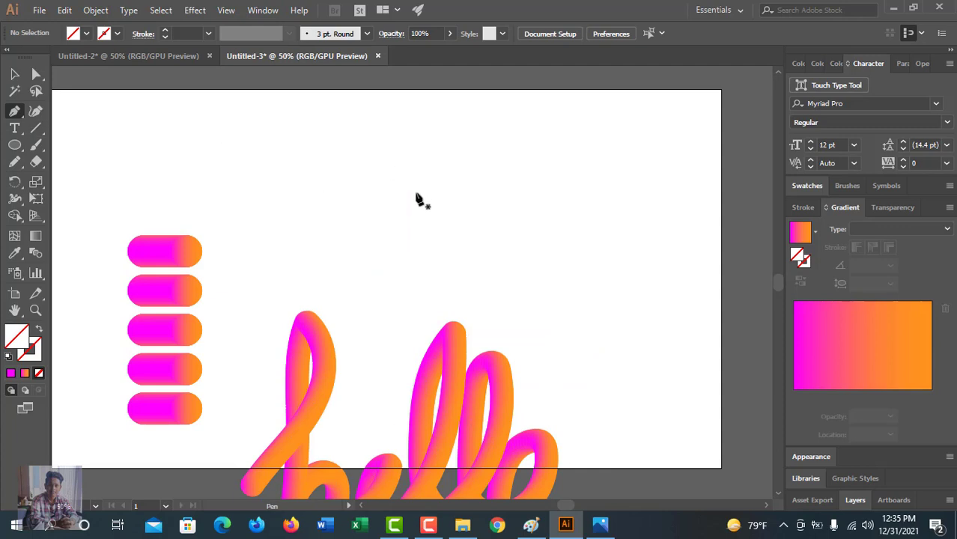
left_click_drag(438, 177, 363, 155)
key("ctrl+z")
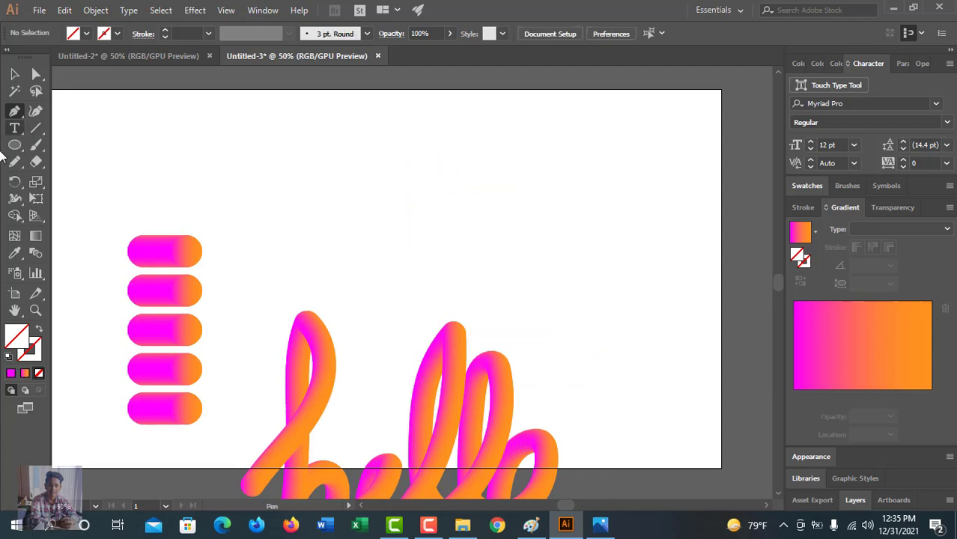
Step: Draw a freehand "S" path with the Pencil tool in the empty area above the "hello" lettering
left_click(14, 162)
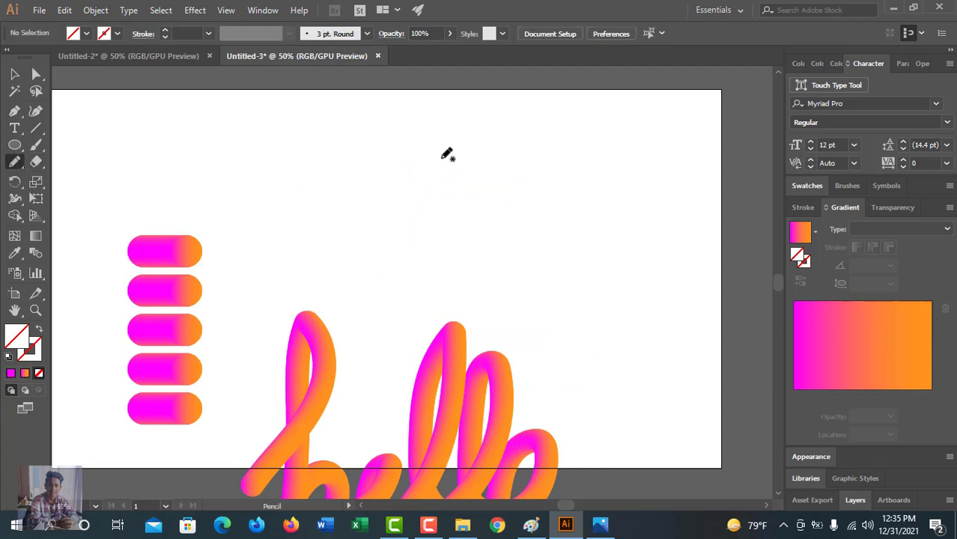
mouse_move(403, 140)
left_mouse_down()
mouse_move(353, 171)
mouse_move(420, 213)
mouse_move(359, 222)
left_mouse_up()
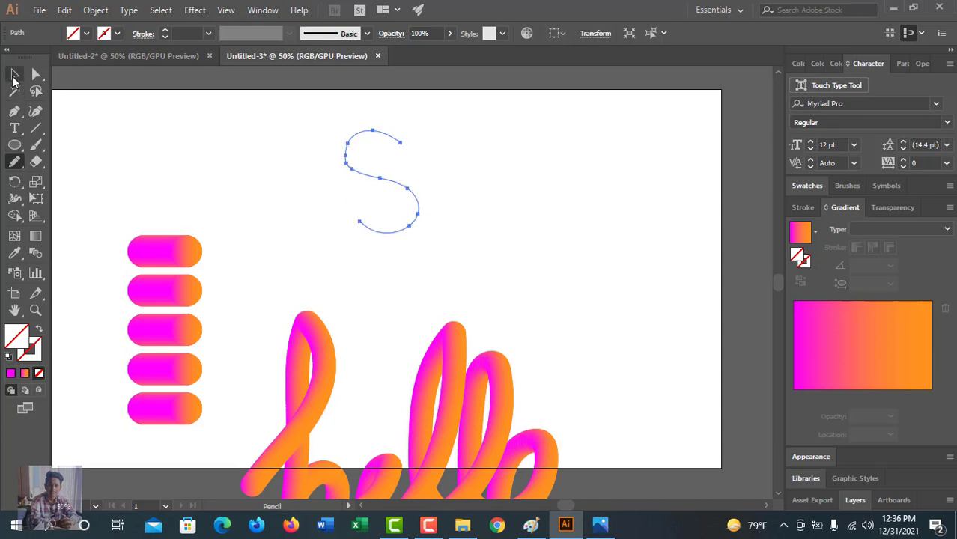
left_click(14, 75)
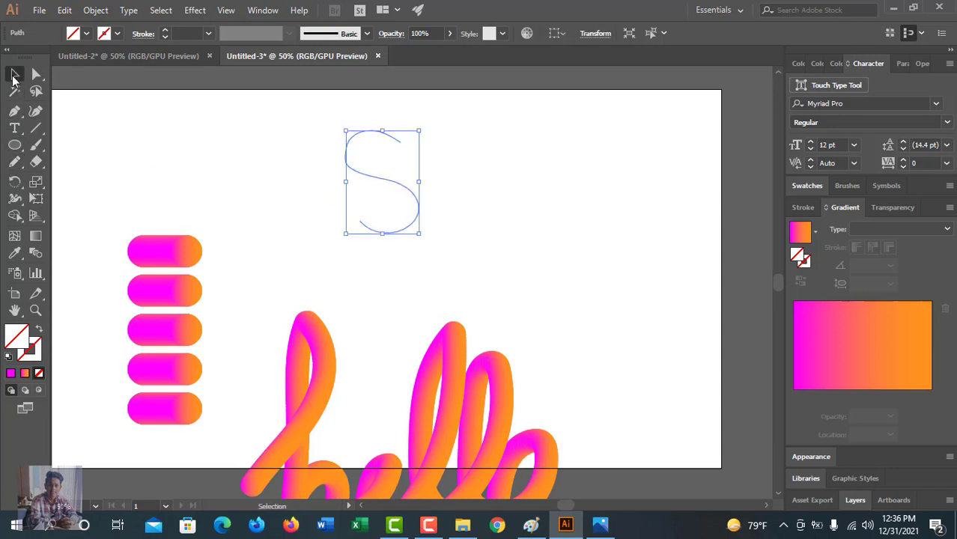
Step: Replace the spine of the topmost remaining blend in the column with the "S" path
left_click(161, 258, "shift")
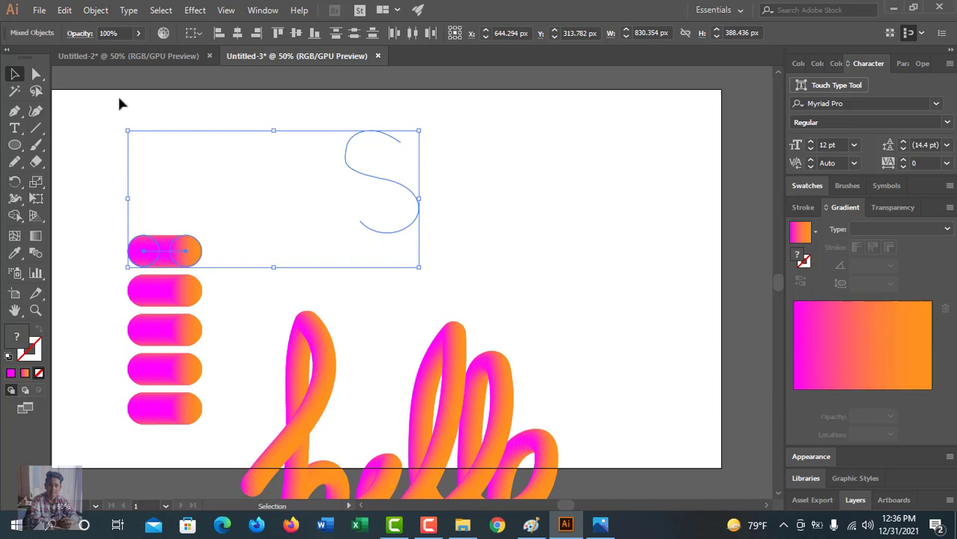
left_click(95, 10)
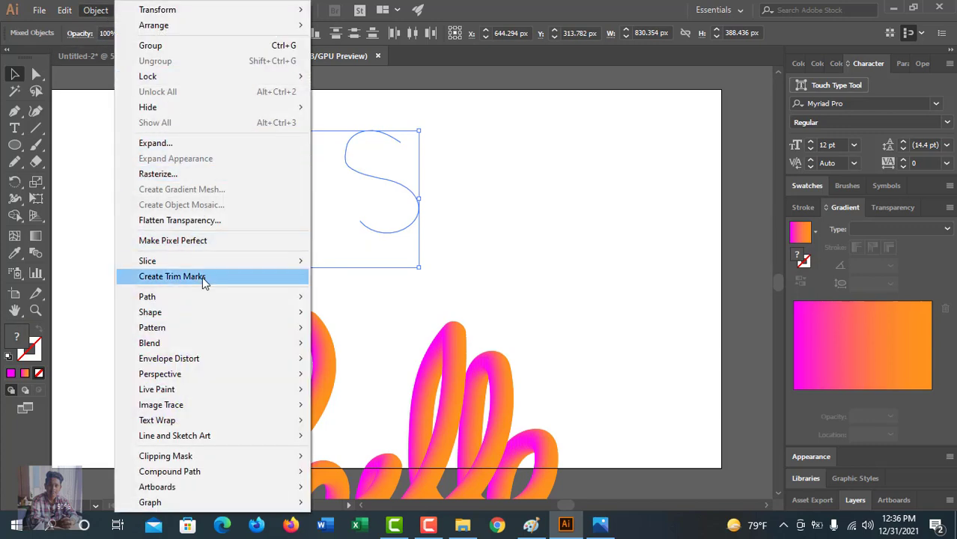
mouse_move(196, 347)
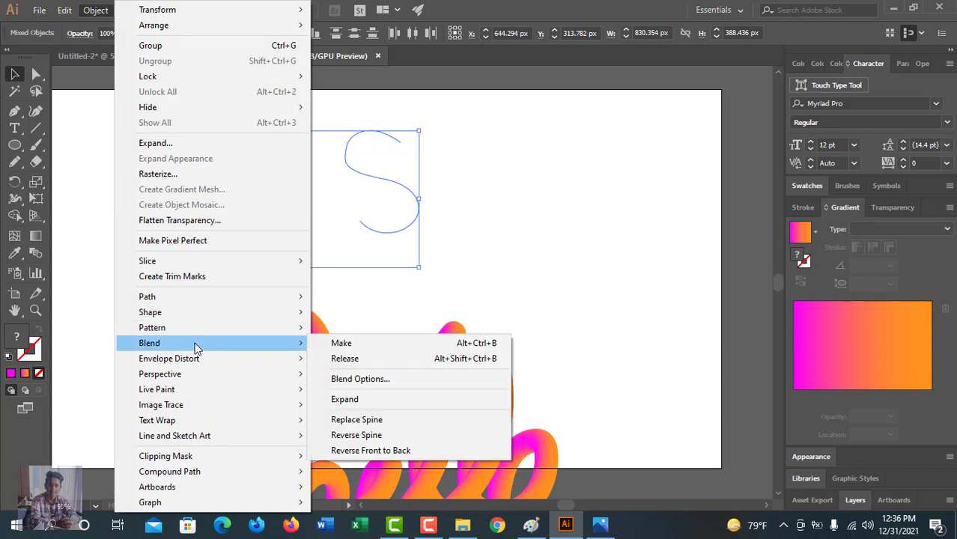
left_click(357, 420)
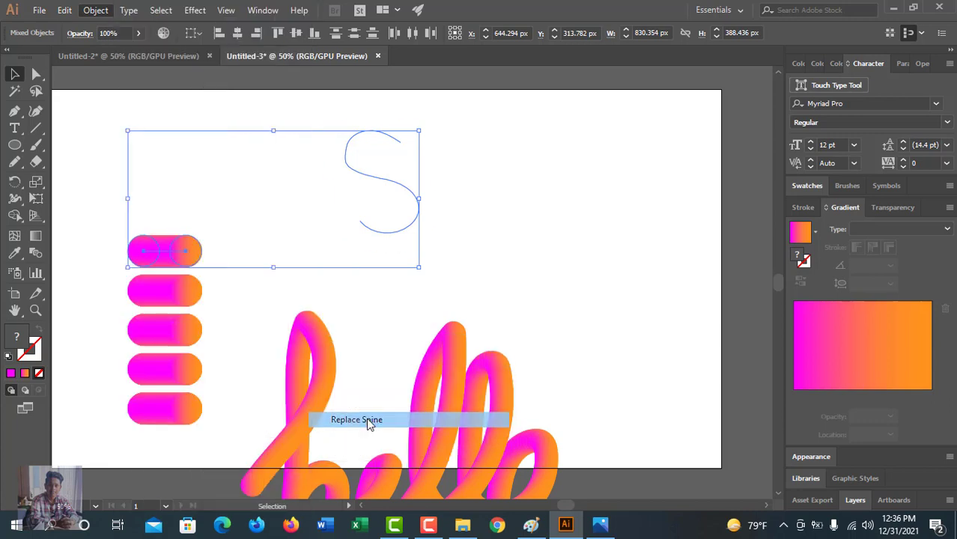
left_click(473, 311)
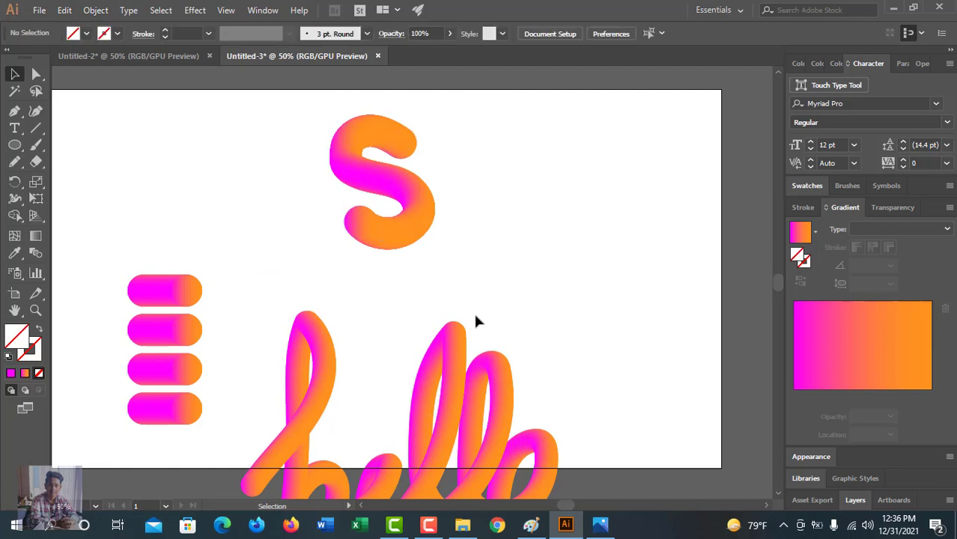
Step: Delete the gradient "S" shape
left_click(411, 220)
key("Delete")
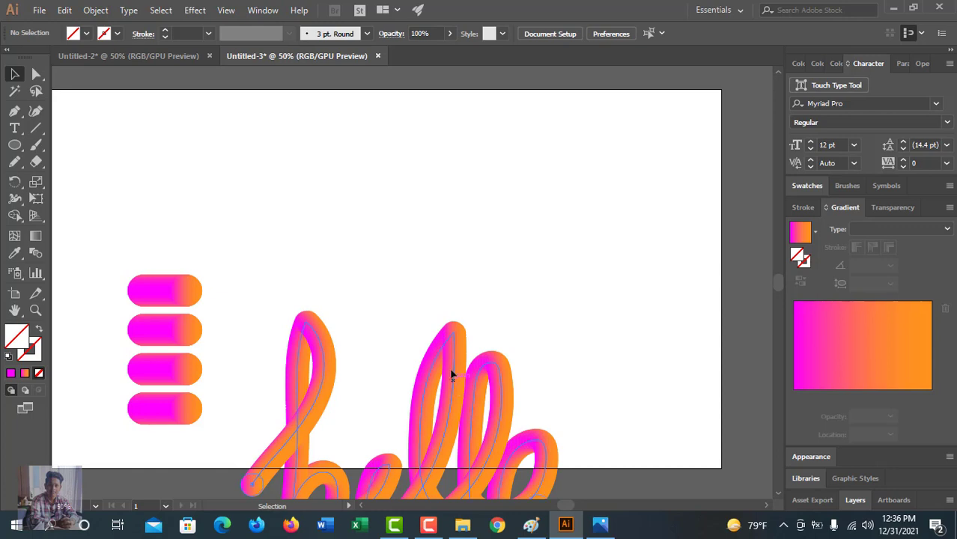
Step: Move the "hello" lettering back up onto the artboard and enlarge it proportionally to about 677 px high
left_click_drag(452, 374, 473, 191)
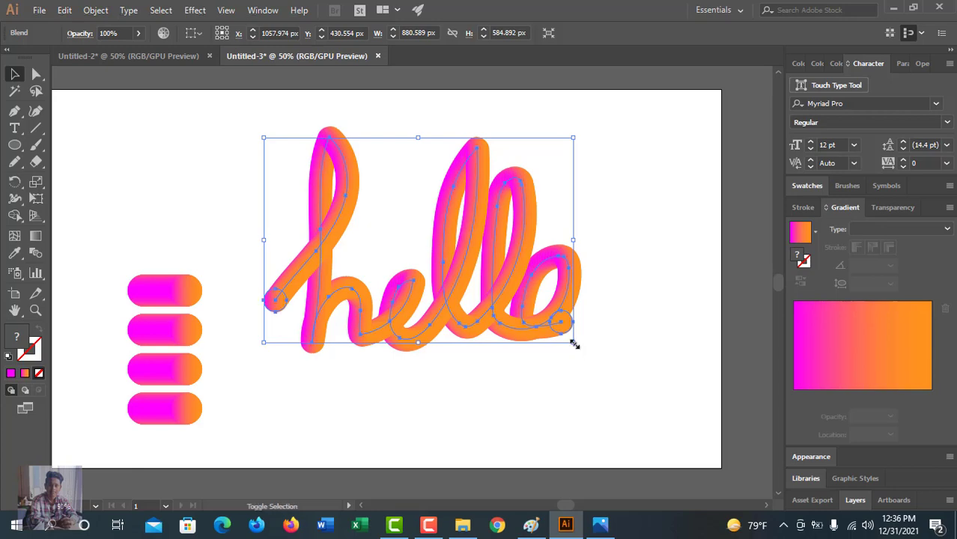
left_click_drag(573, 344, 621, 379)
left_click(701, 291)
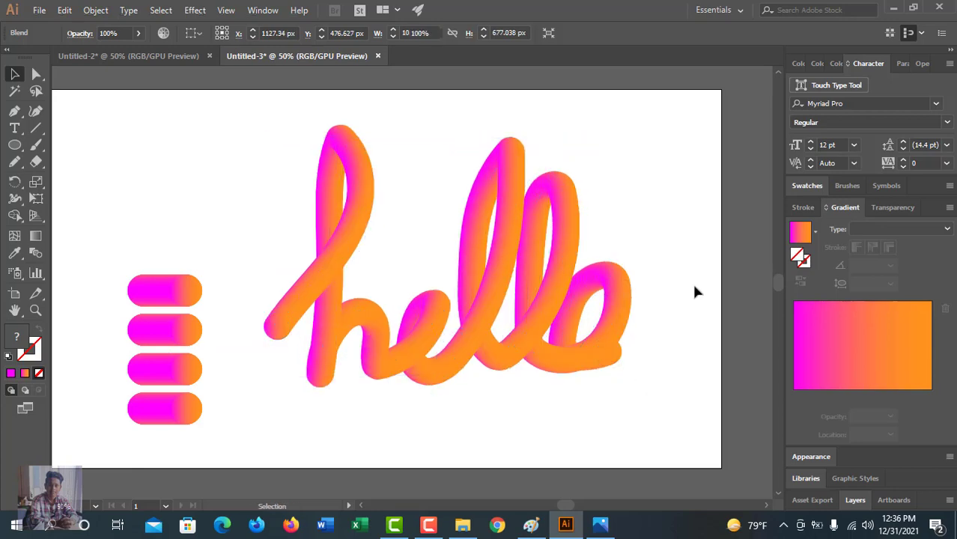